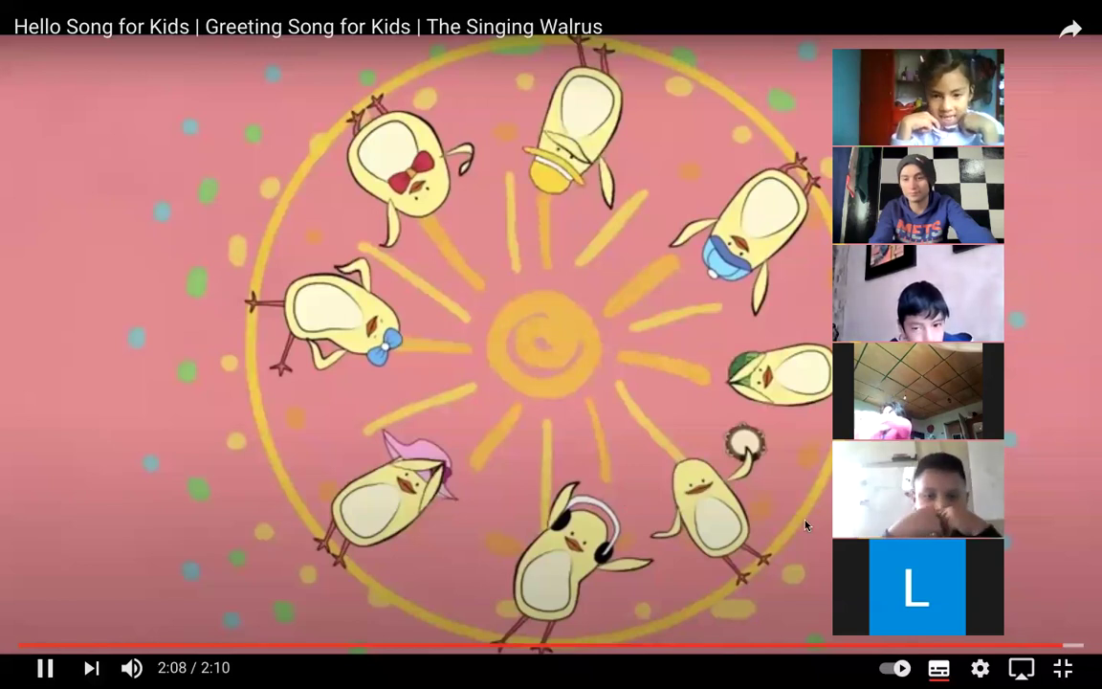
# - Exit the full-screen video and switch to the Asistencia Vinculacion workbook in Excel
pyautogui.press('Escape')
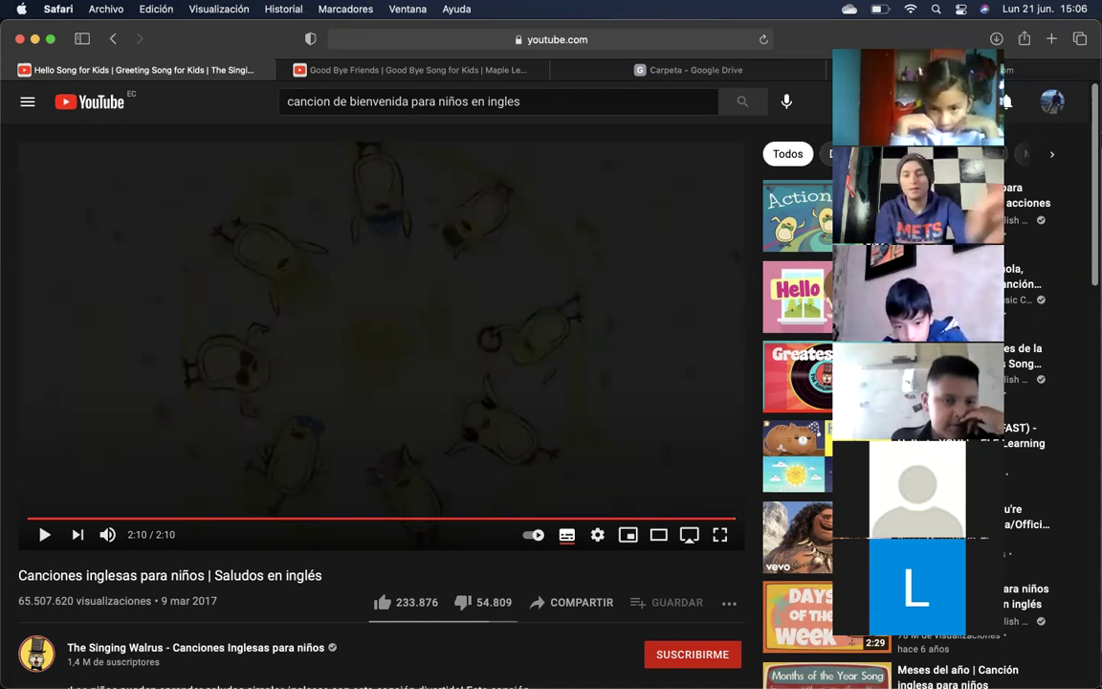
pyautogui.moveTo(759, 667)
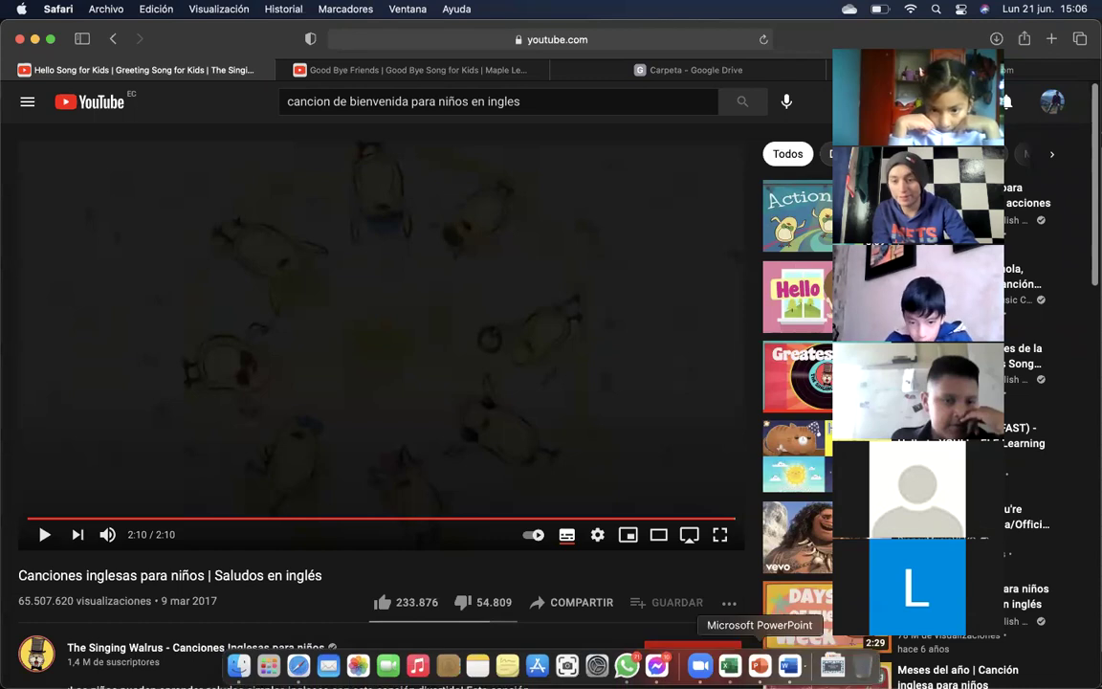
pyautogui.click(729, 667)
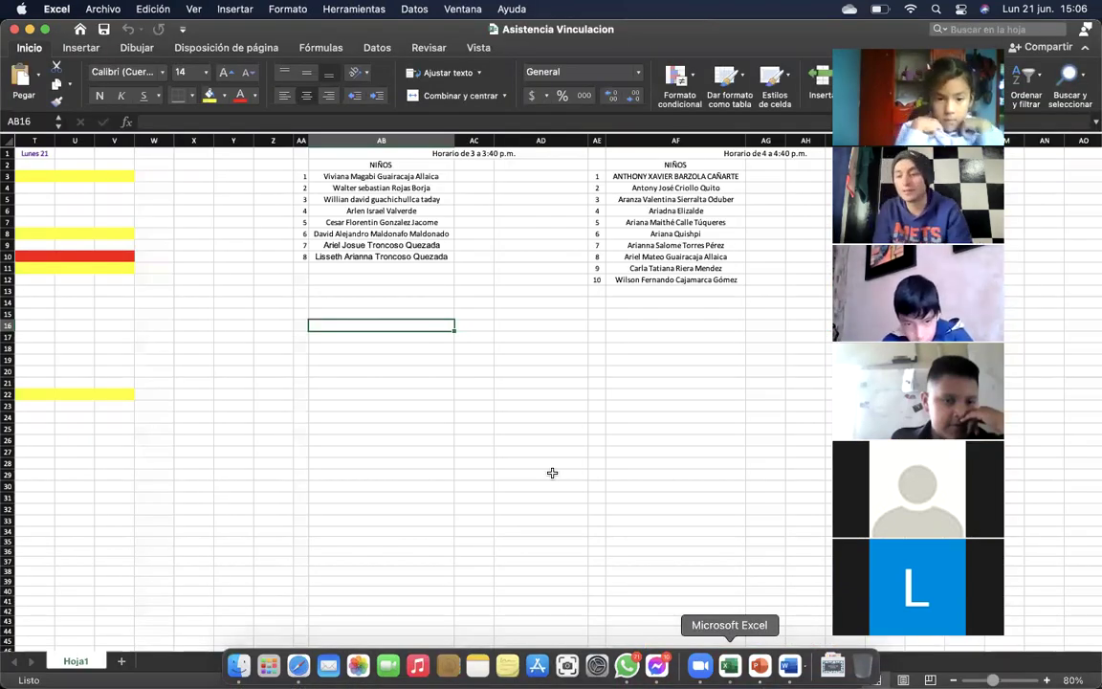
# - Enter the attendance mark A in cell AC3 for the first child in the 3 to 3:40 p.m. group
pyautogui.hscroll(3, 552, 472)
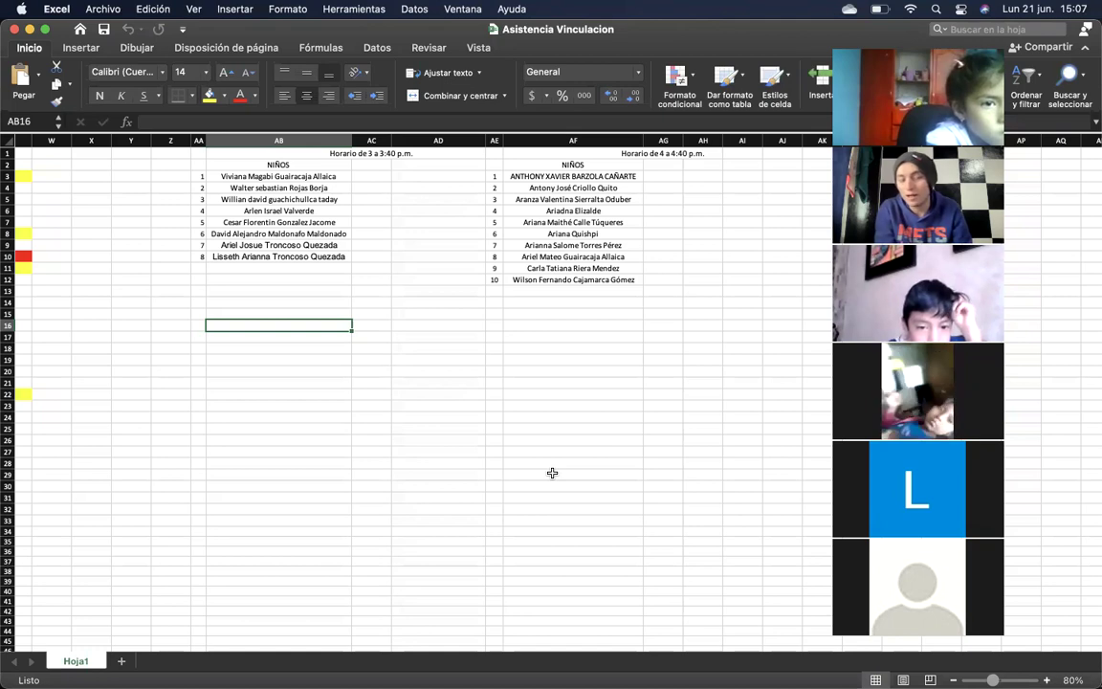
pyautogui.click(330, 277)
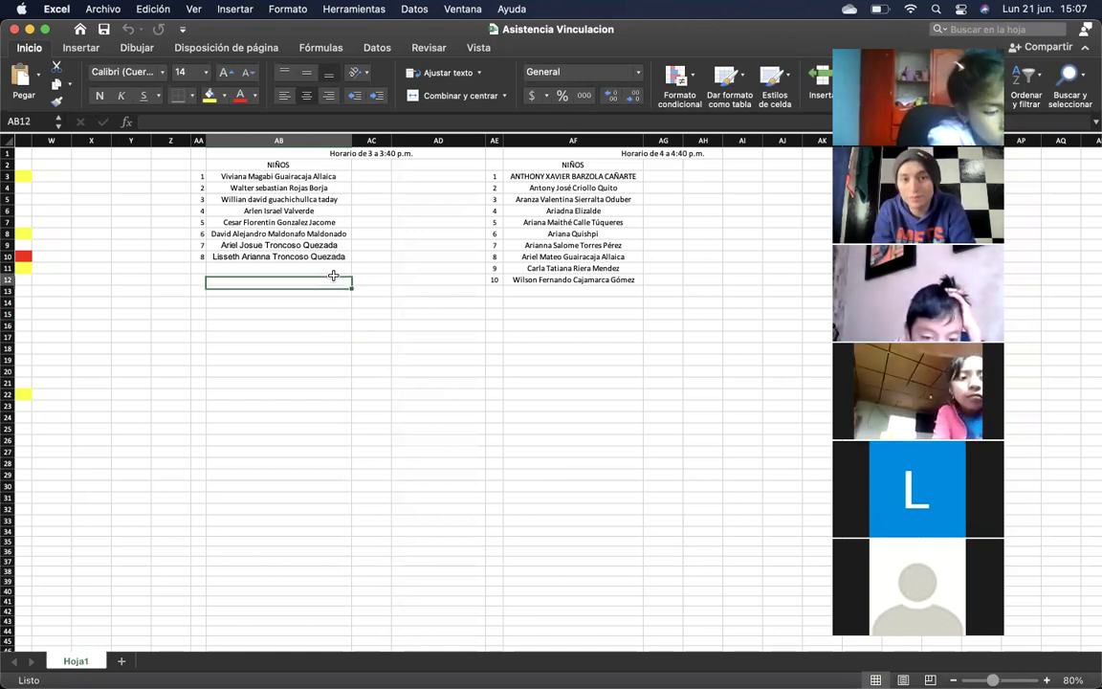
pyautogui.click(237, 176)
pyautogui.click(382, 179)
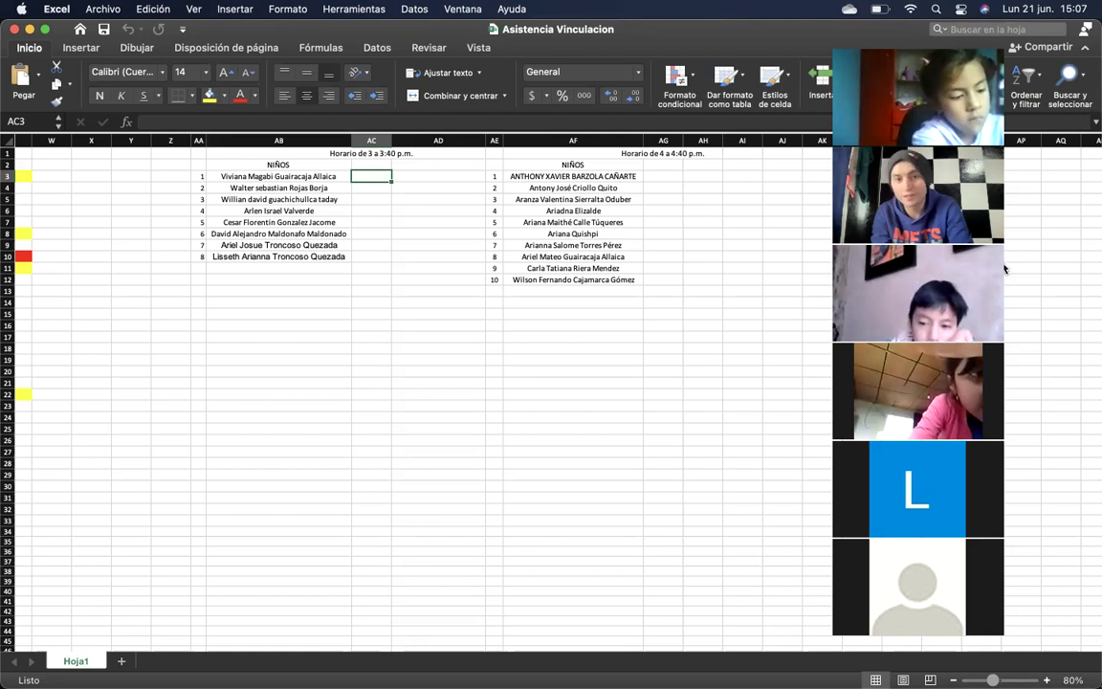
pyautogui.write('a')
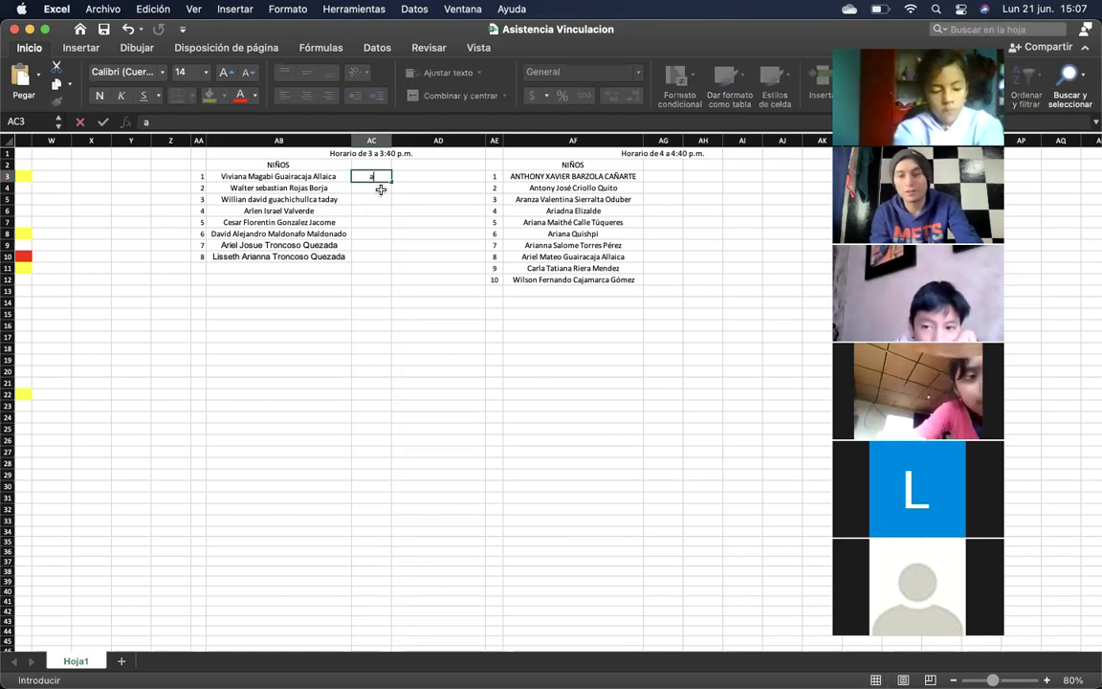
pyautogui.press('BackSpace')
pyautogui.write('A')
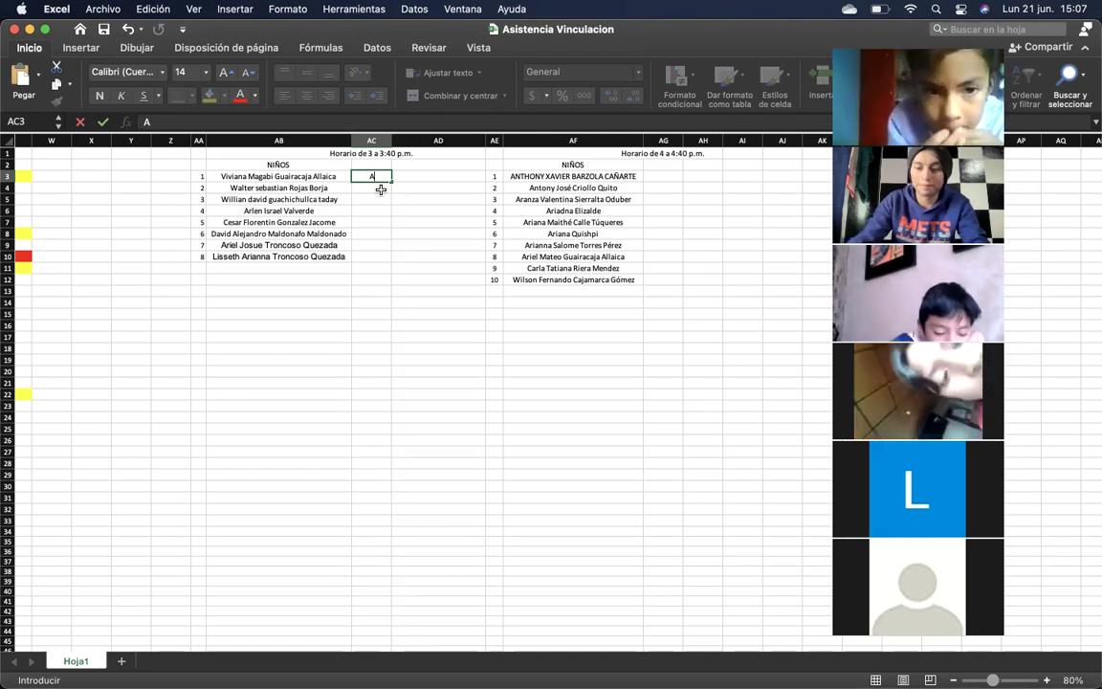
pyautogui.press('Return')
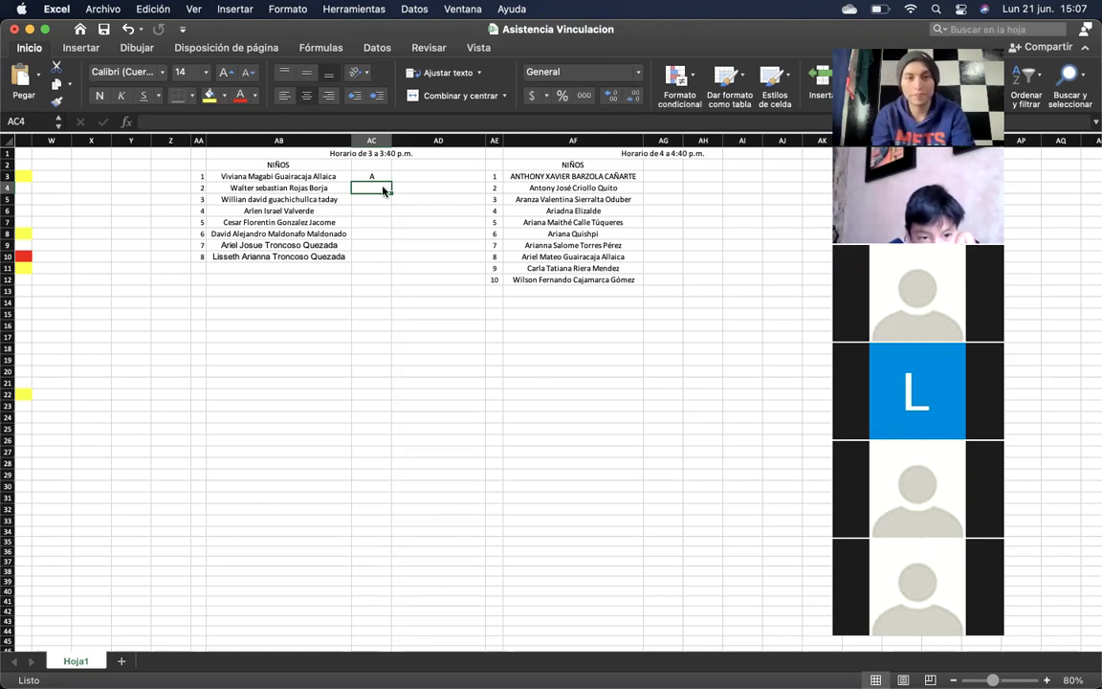
# - Enter the attendance marks for children 2 to 4 of the same group: f in AC4, f in AC5 and F in AC6
pyautogui.write('f')
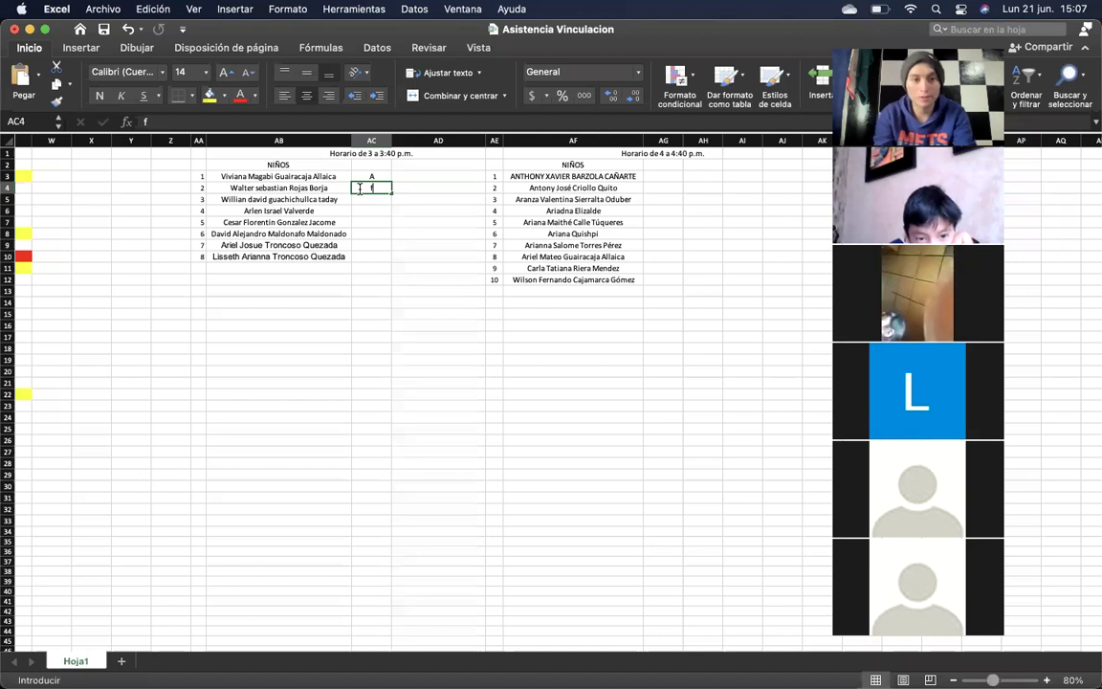
pyautogui.press('Return')
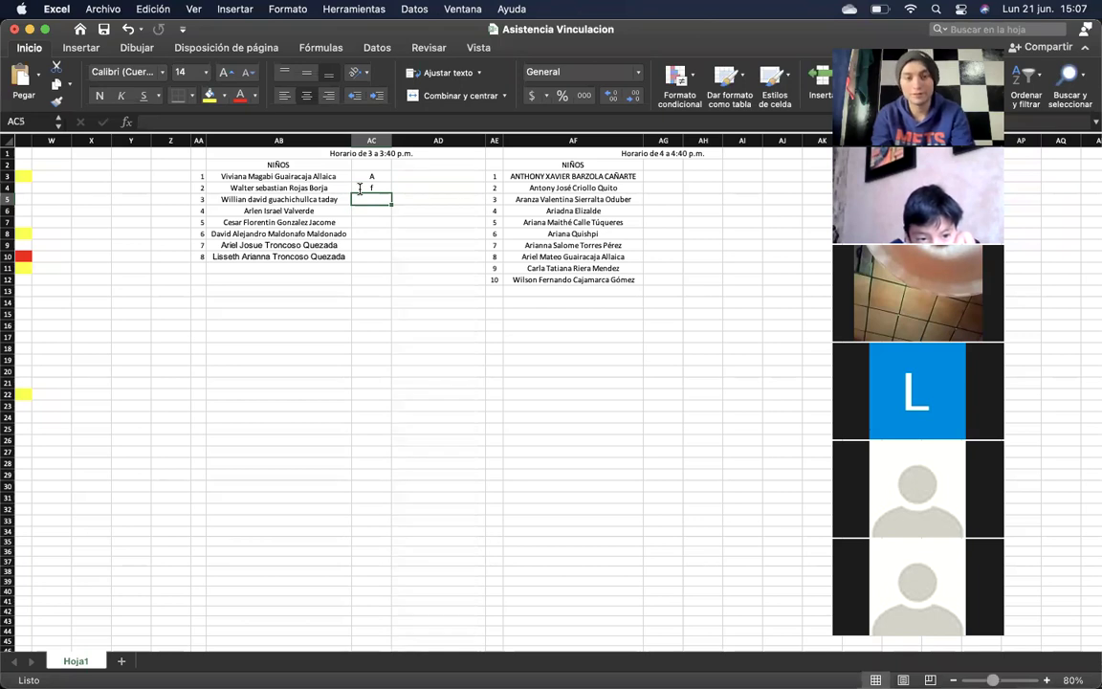
pyautogui.click(359, 189)
pyautogui.write('f')
pyautogui.press('Return')
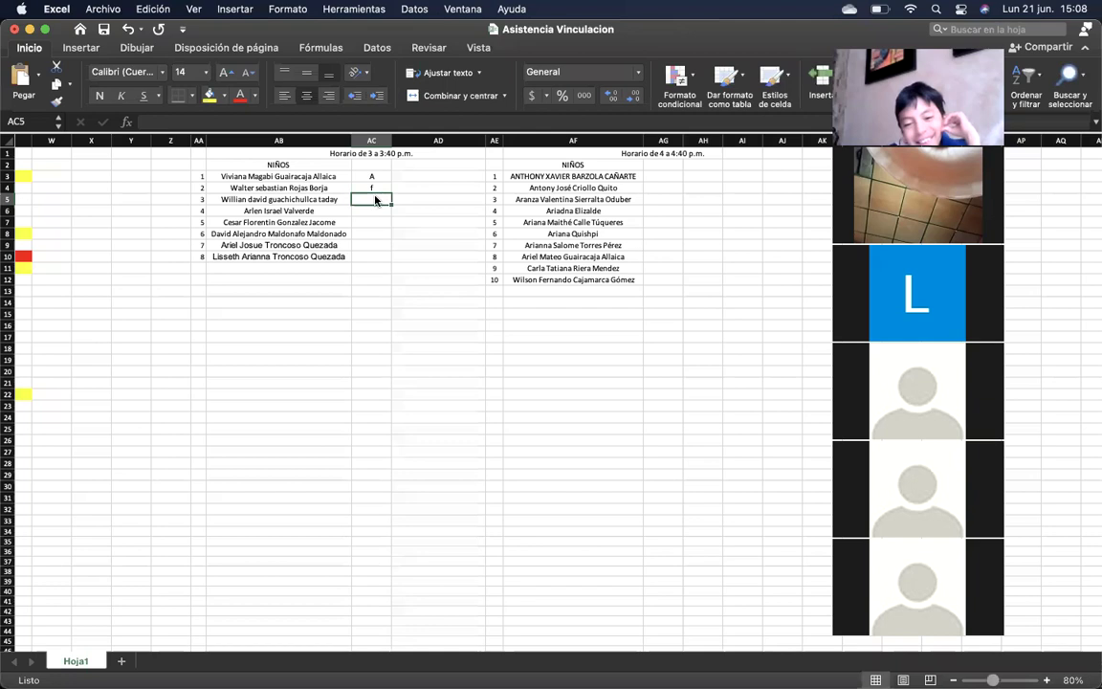
pyautogui.write('f')
pyautogui.press('Return')
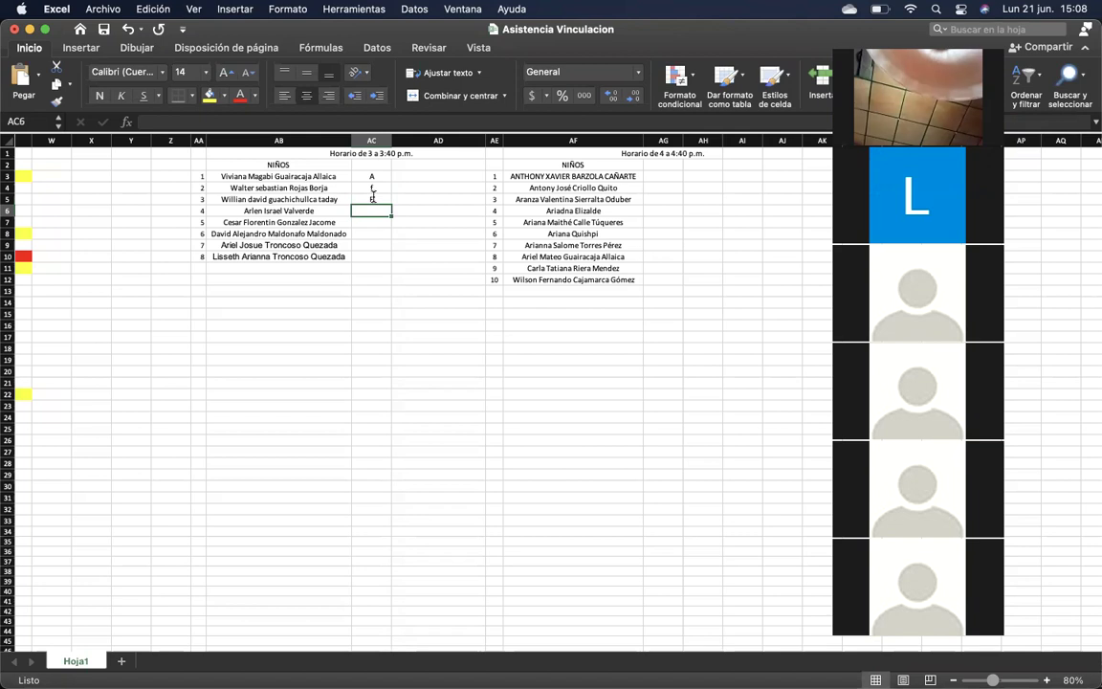
pyautogui.write('F')
pyautogui.press('Return')
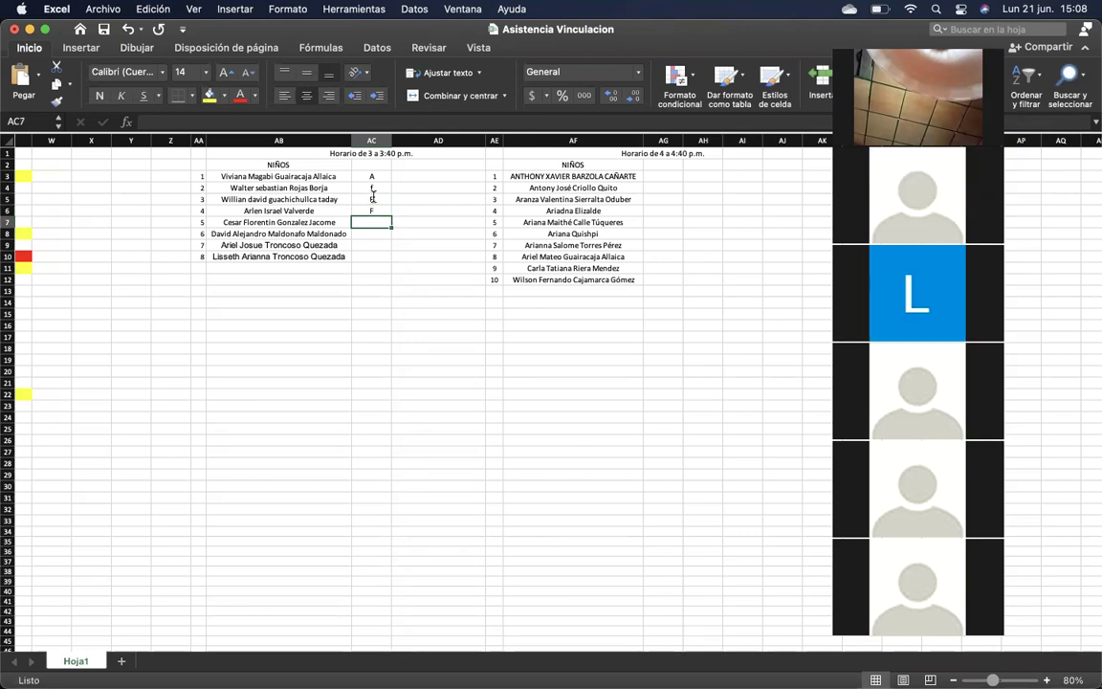
# - Enter the attendance mark A for children 5 to 8 in cells AC7 to AC10
pyautogui.write('A')
pyautogui.press('Return')
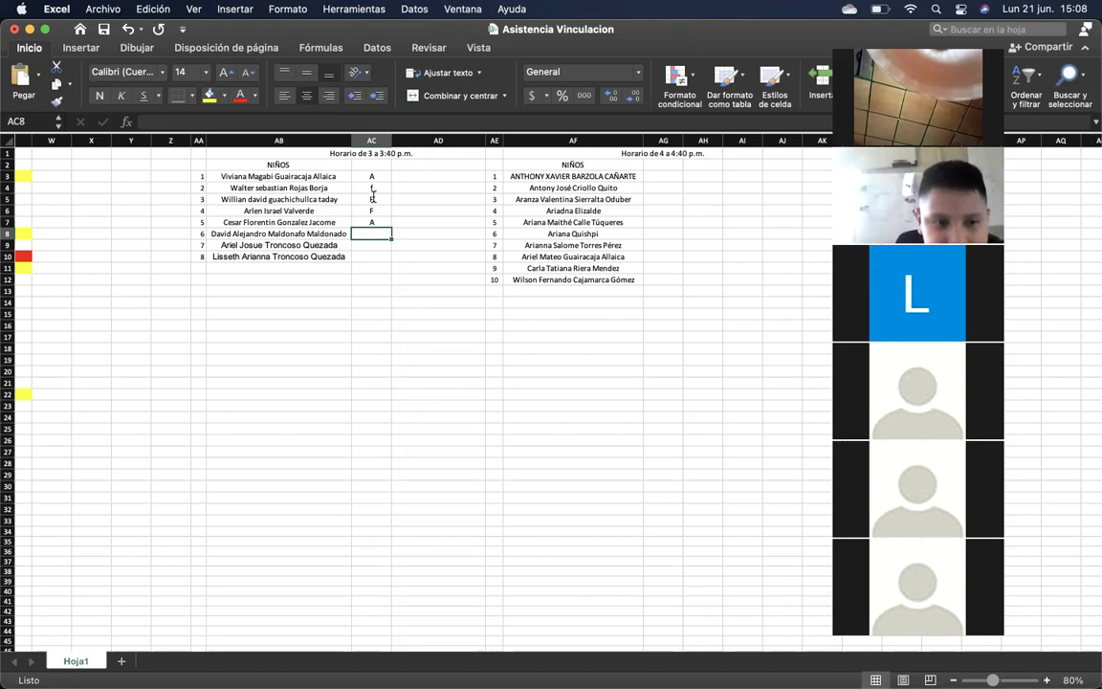
pyautogui.write('A')
pyautogui.press('Return')
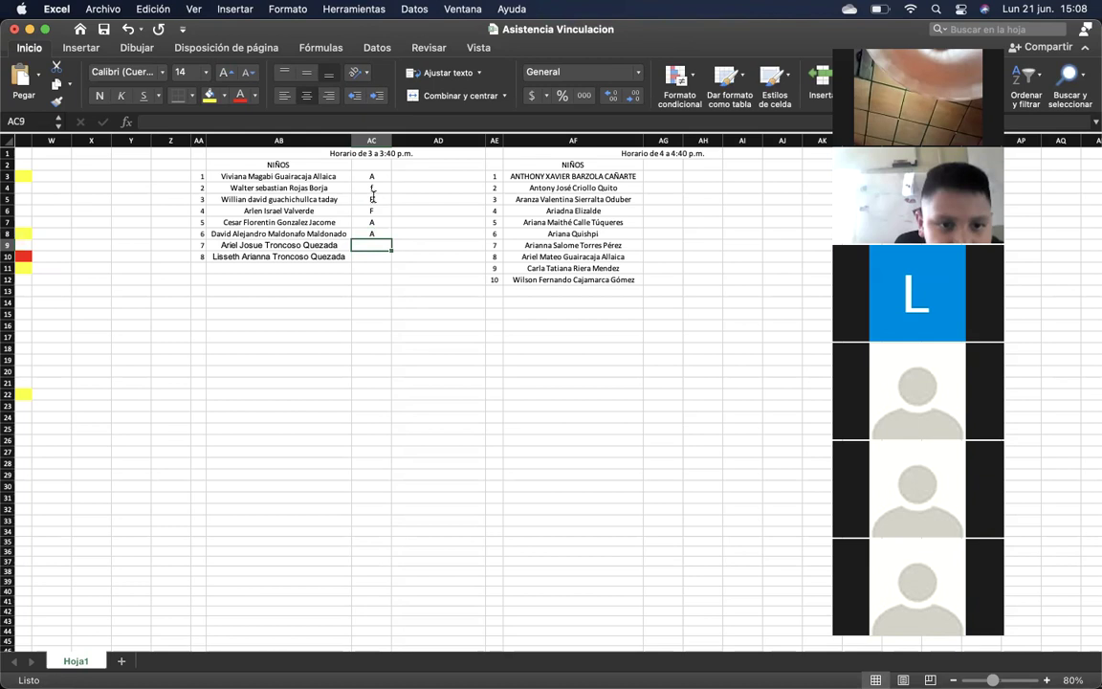
pyautogui.write('A')
pyautogui.press('Return')
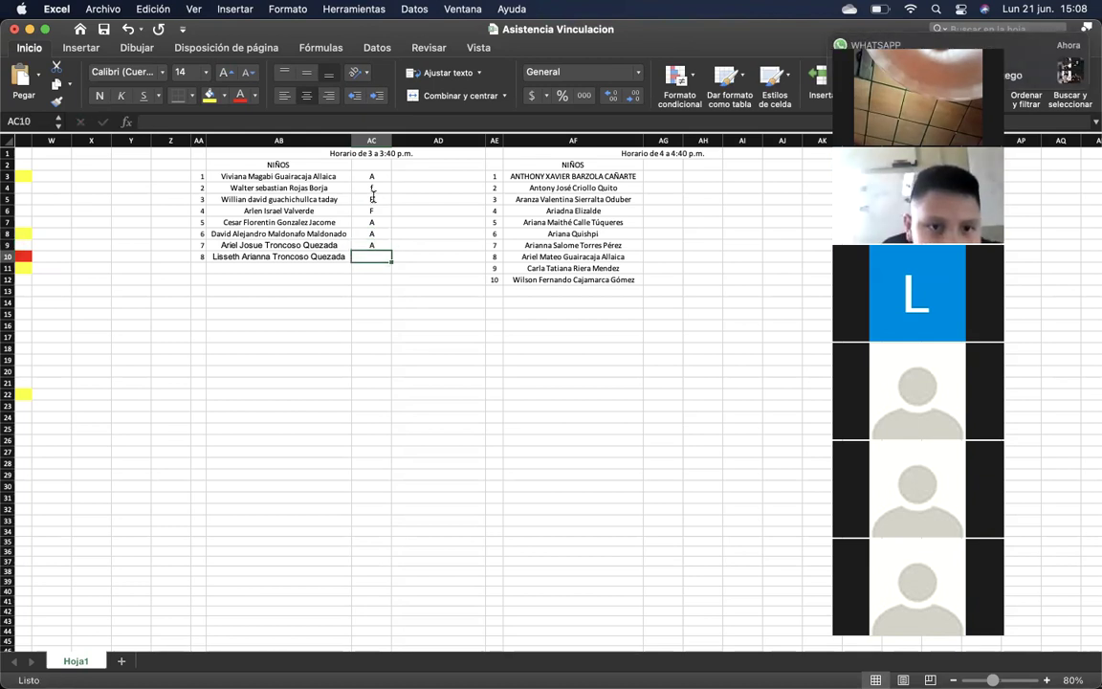
pyautogui.write('A')
# - Change the third child's attendance mark in cell AC5 to A
pyautogui.press('Up')
pyautogui.press('Up')
pyautogui.press('Up')
pyautogui.press('Up')
pyautogui.press('Up')
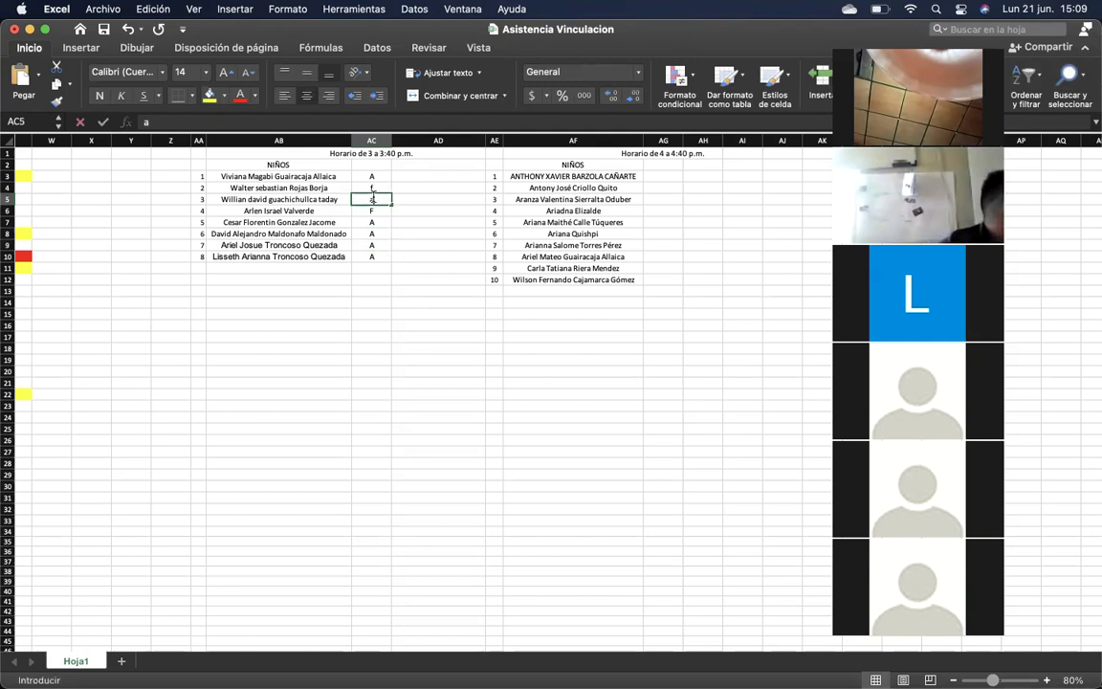
pyautogui.write('a')
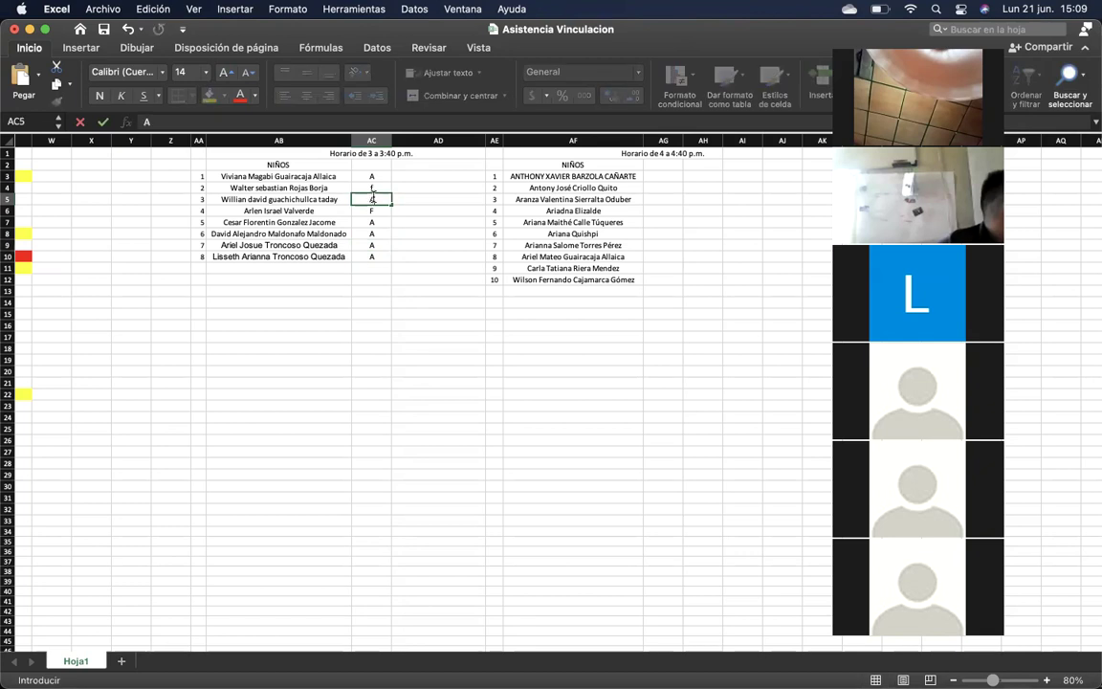
pyautogui.press('Return')
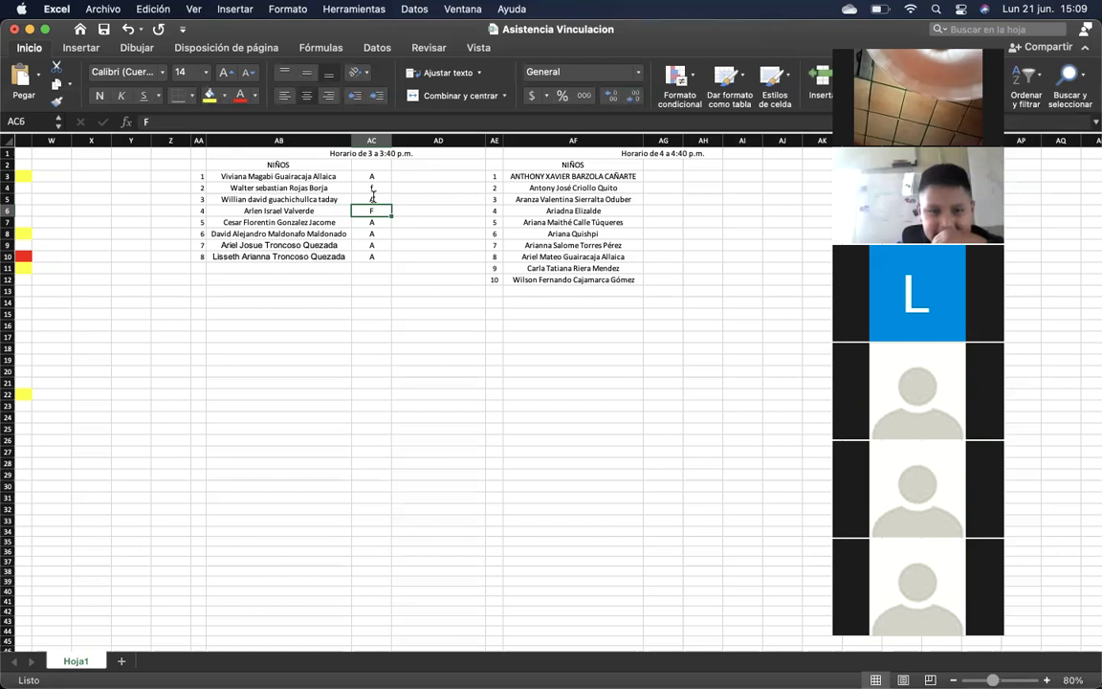
pyautogui.click(373, 190)
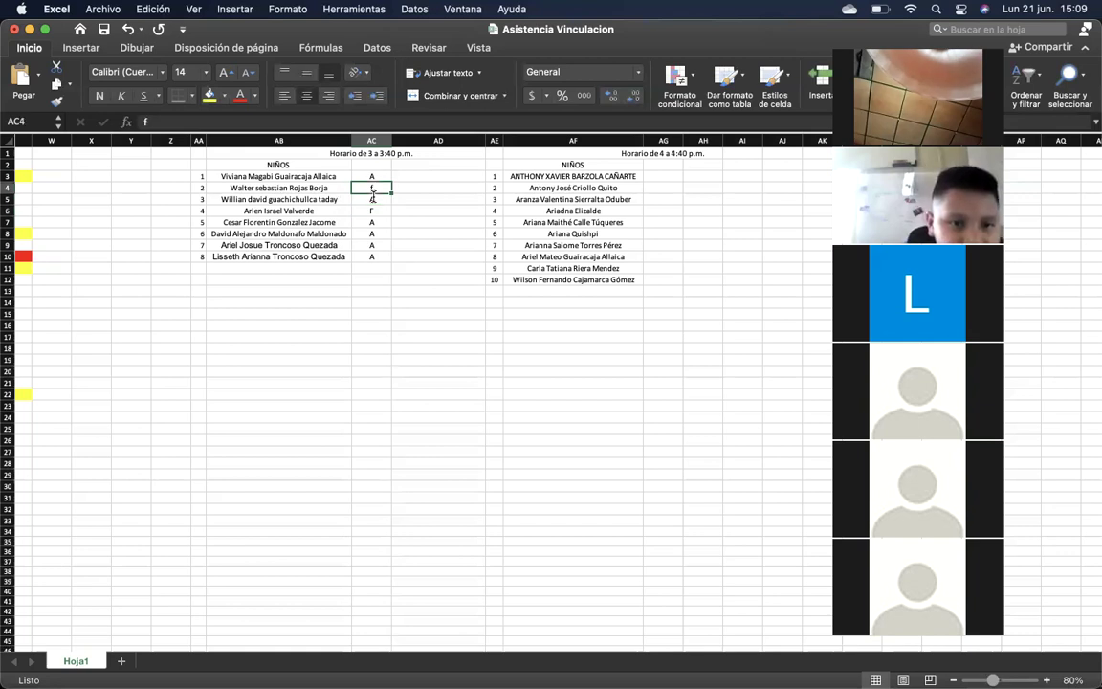
pyautogui.click(343, 324)
pyautogui.click(240, 275)
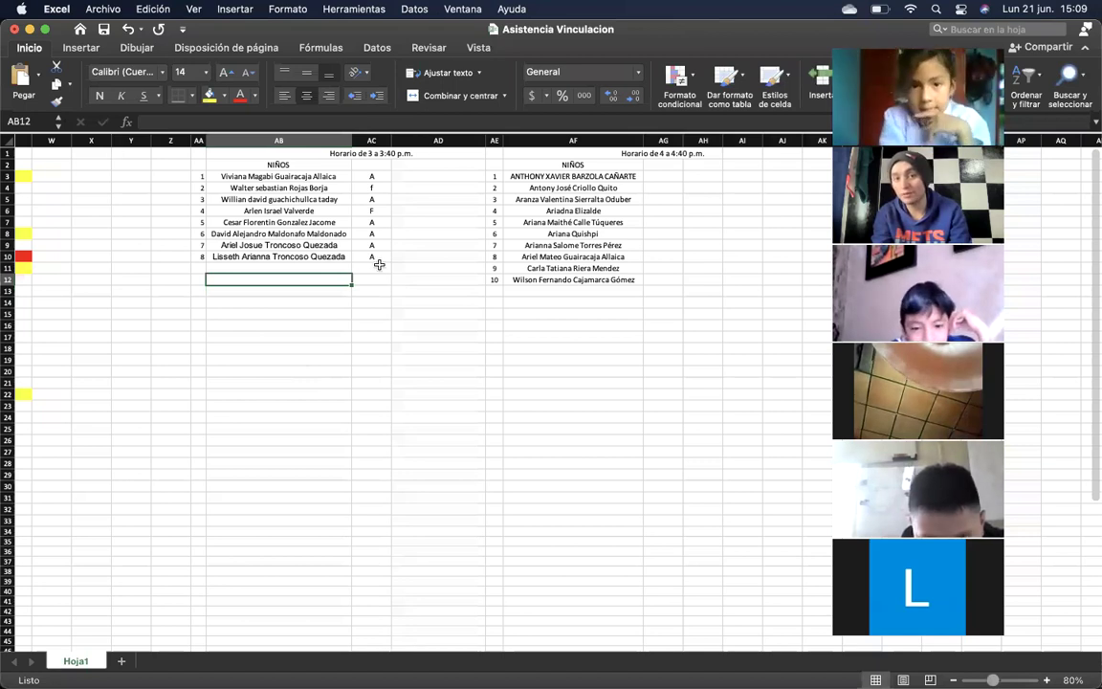
pyautogui.press('Down')
pyautogui.press('Down')
pyautogui.press('Down')
pyautogui.press('Down')
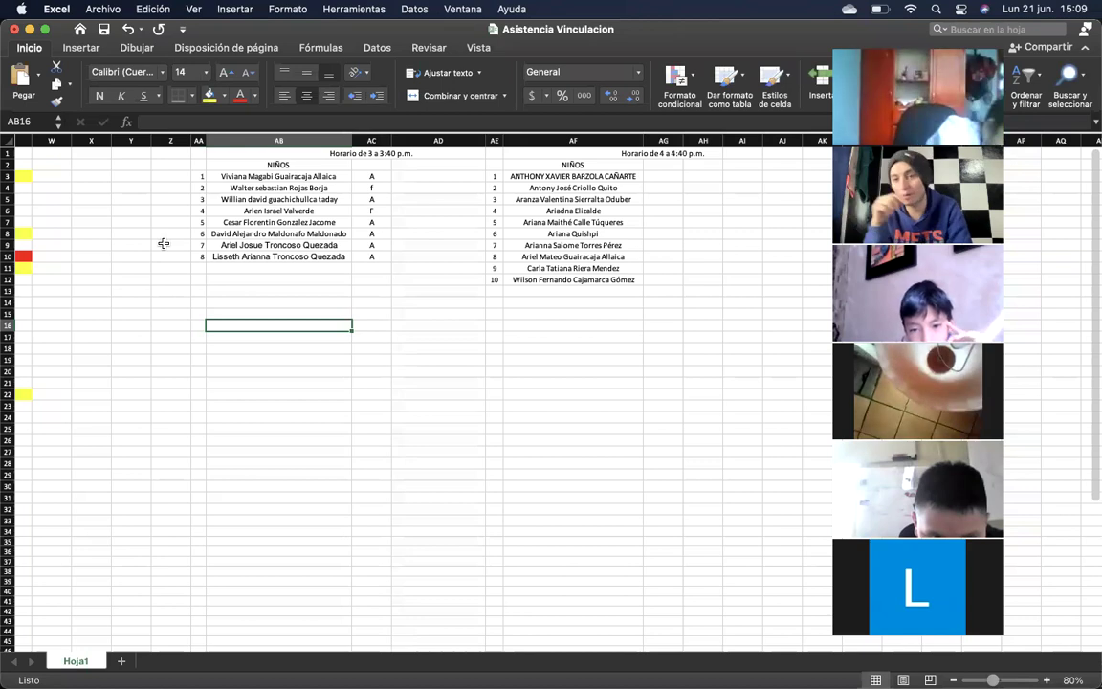
pyautogui.click(322, 300)
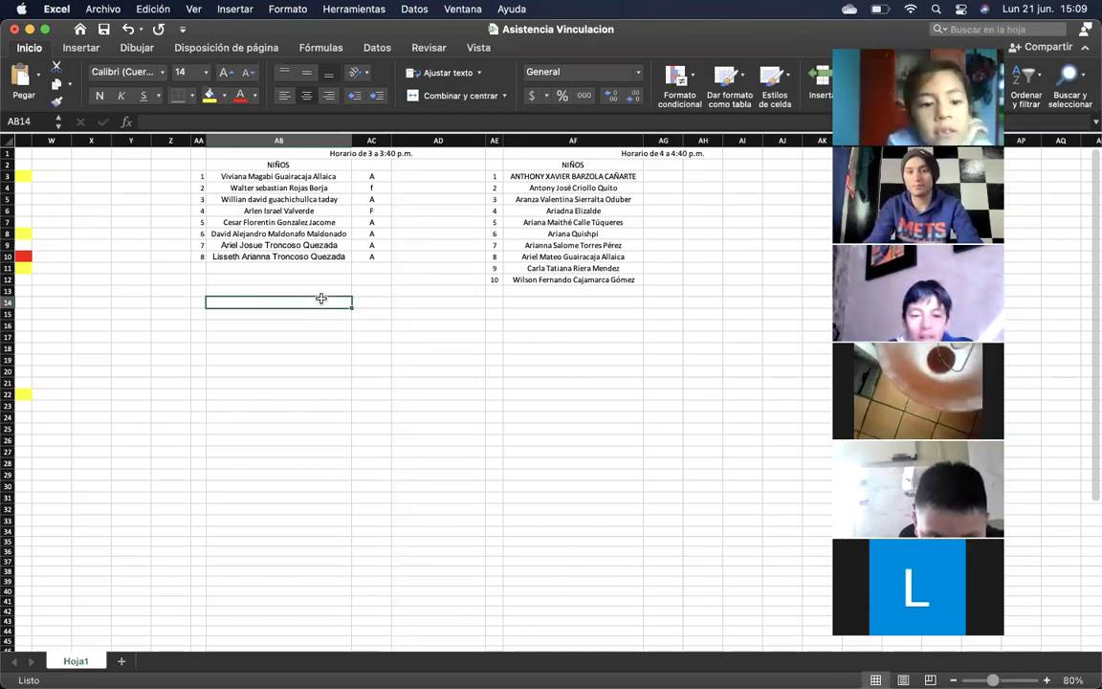
pyautogui.click(370, 270)
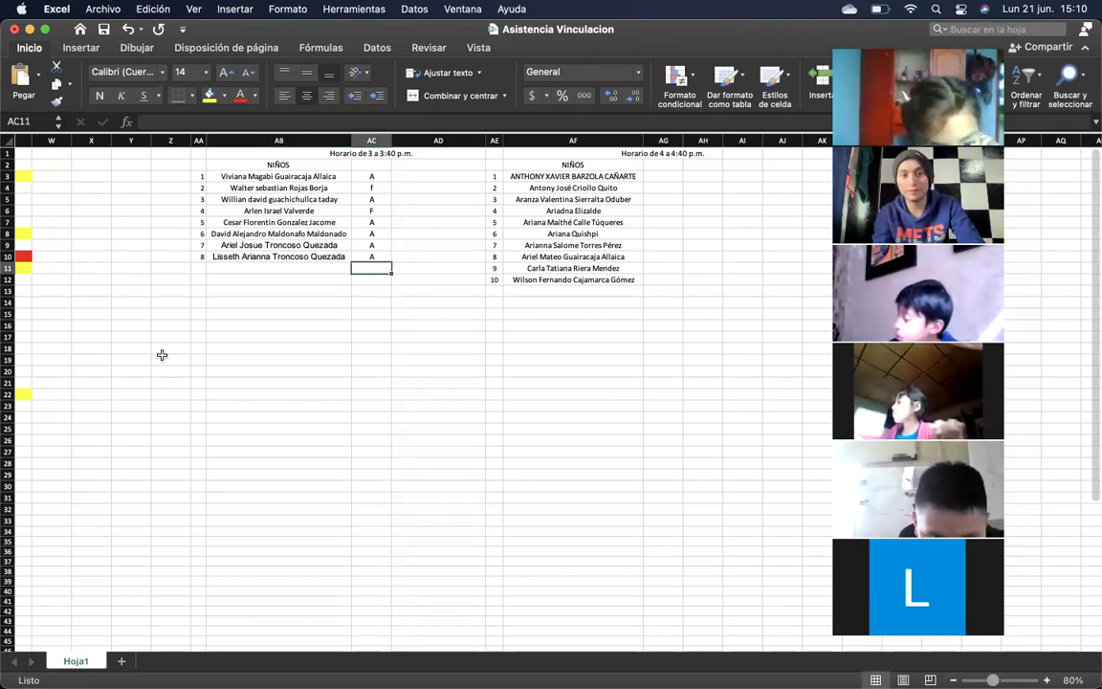
# - Switch back to the YouTube page in Safari
pyautogui.hscroll(-3, 162, 354)
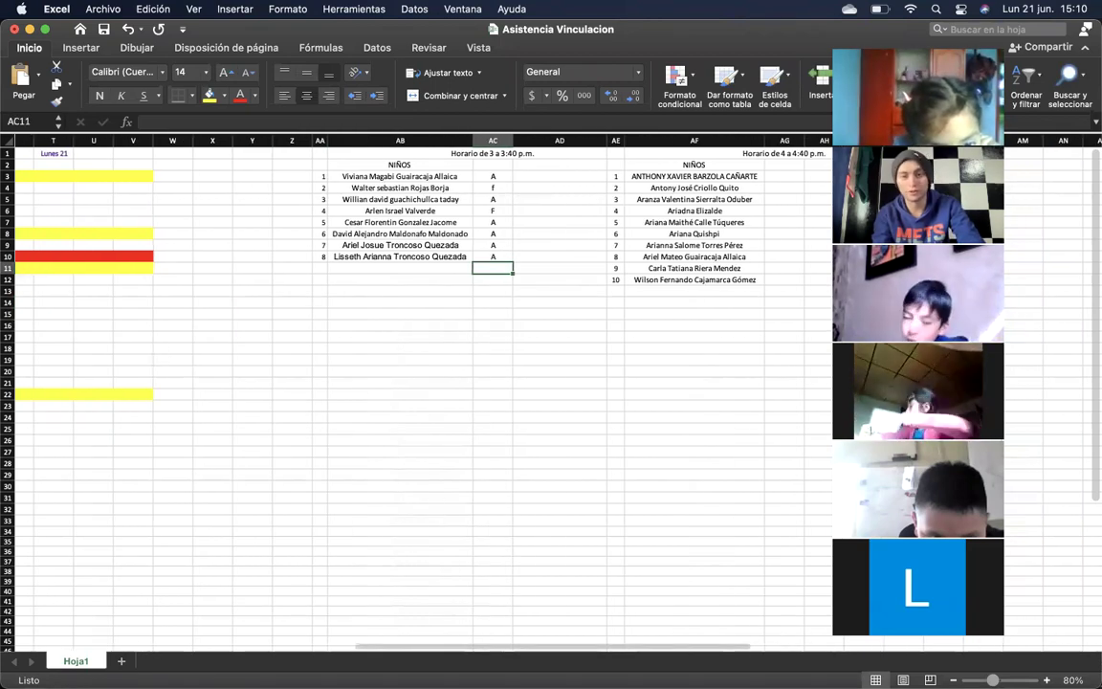
pyautogui.hscroll(1, 352, 443)
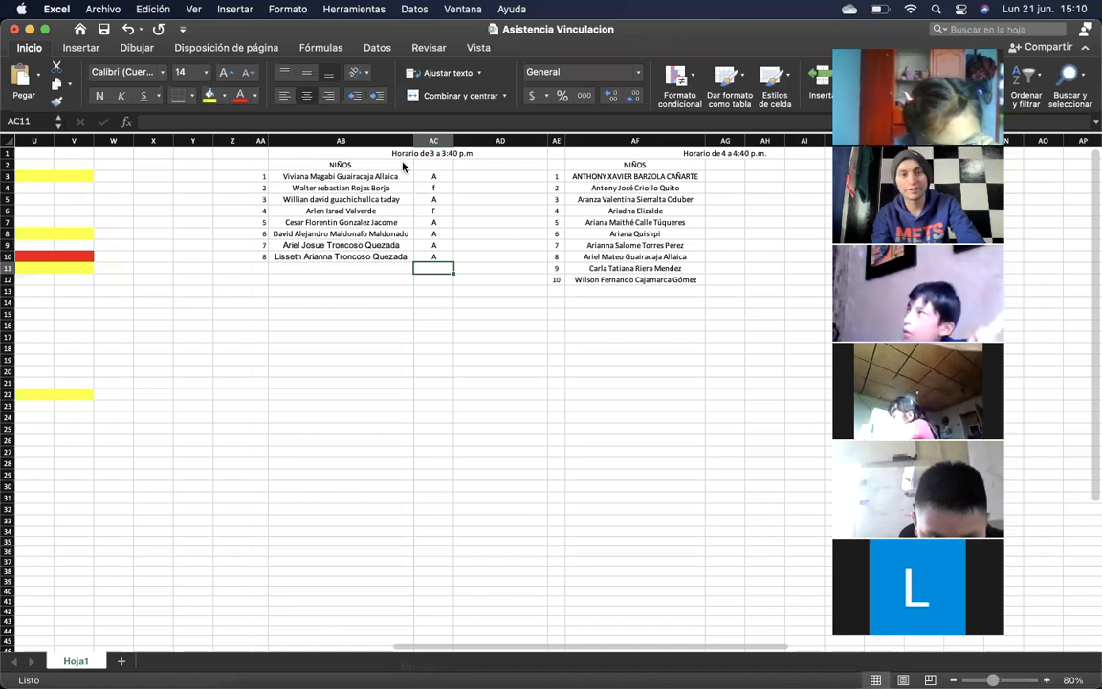
pyautogui.press('super+Tab')
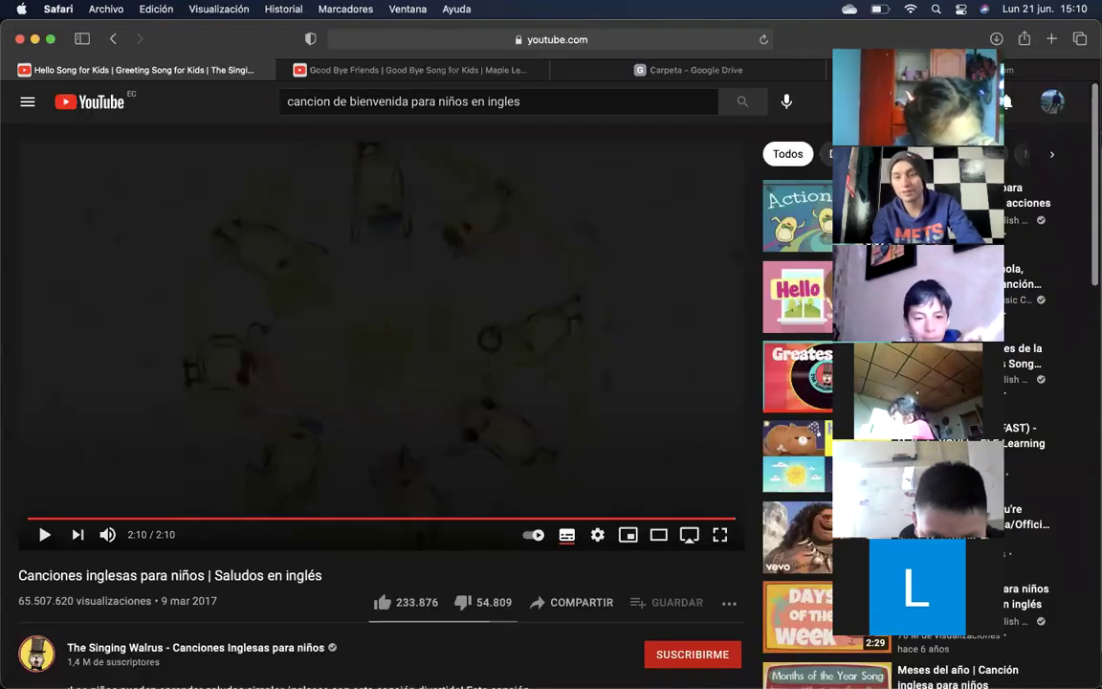